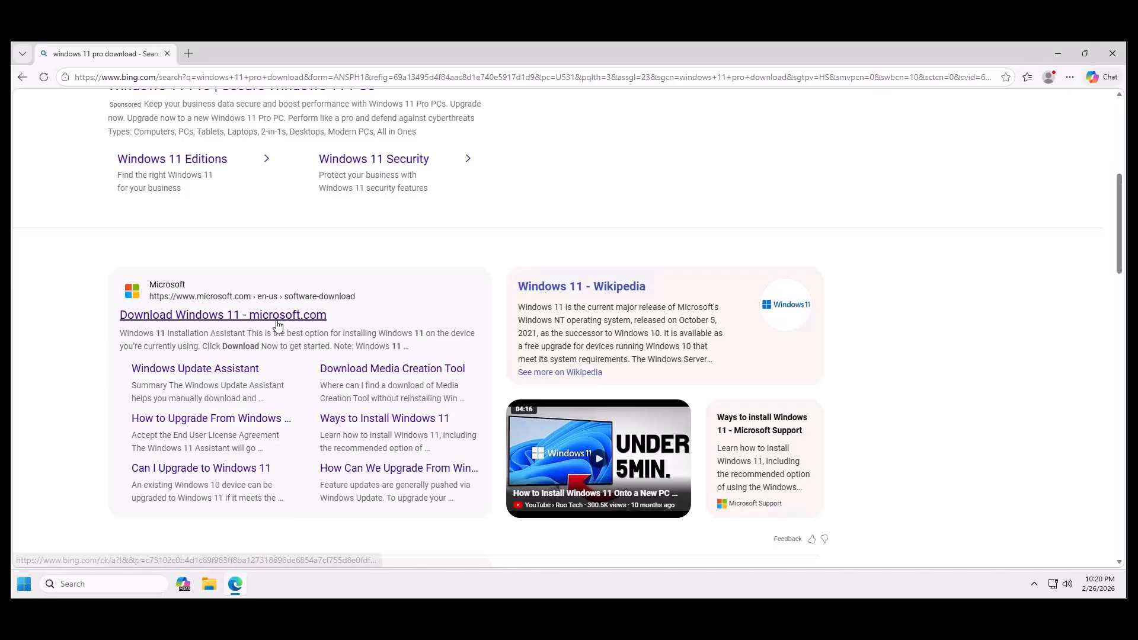
Open Microsoft's Download Windows 11 page and request the Windows 11 multi-edition ISO for x64 devices.
{"action": "left_click", "coordinate": [276, 320]}
{"action": "scroll", "coordinate": [291, 319], "scroll_direction": "down", "scroll_amount": 4}
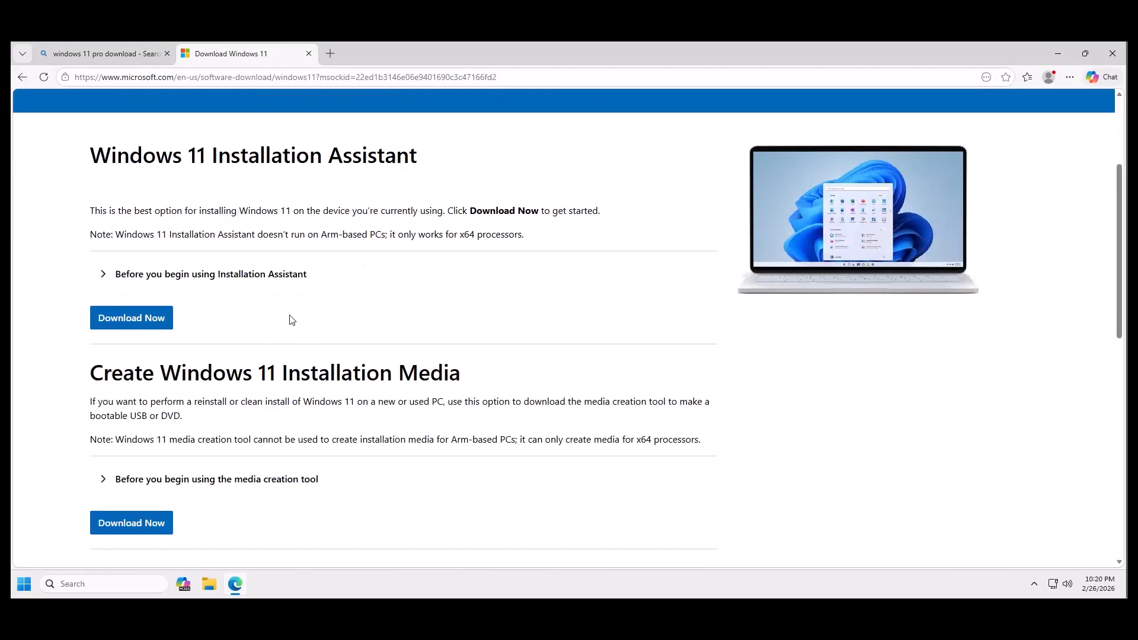
{"action": "scroll", "coordinate": [292, 320], "scroll_direction": "down", "scroll_amount": 5}
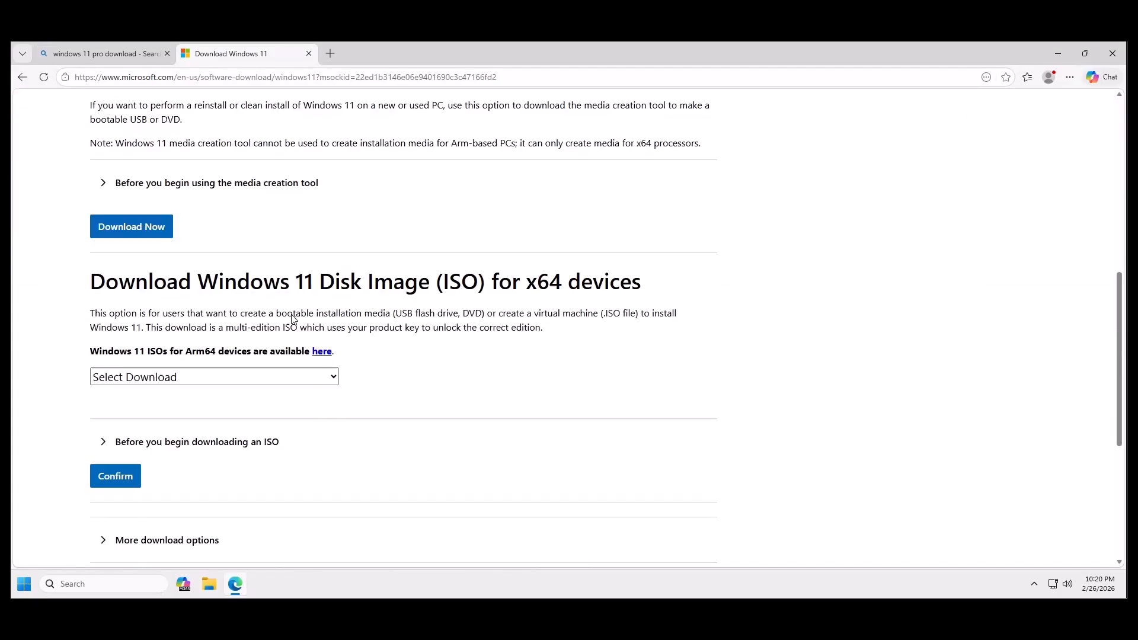
{"action": "left_click", "coordinate": [246, 379]}
{"action": "left_click", "coordinate": [220, 424]}
{"action": "scroll", "coordinate": [392, 320], "scroll_direction": "down", "scroll_amount": 3}
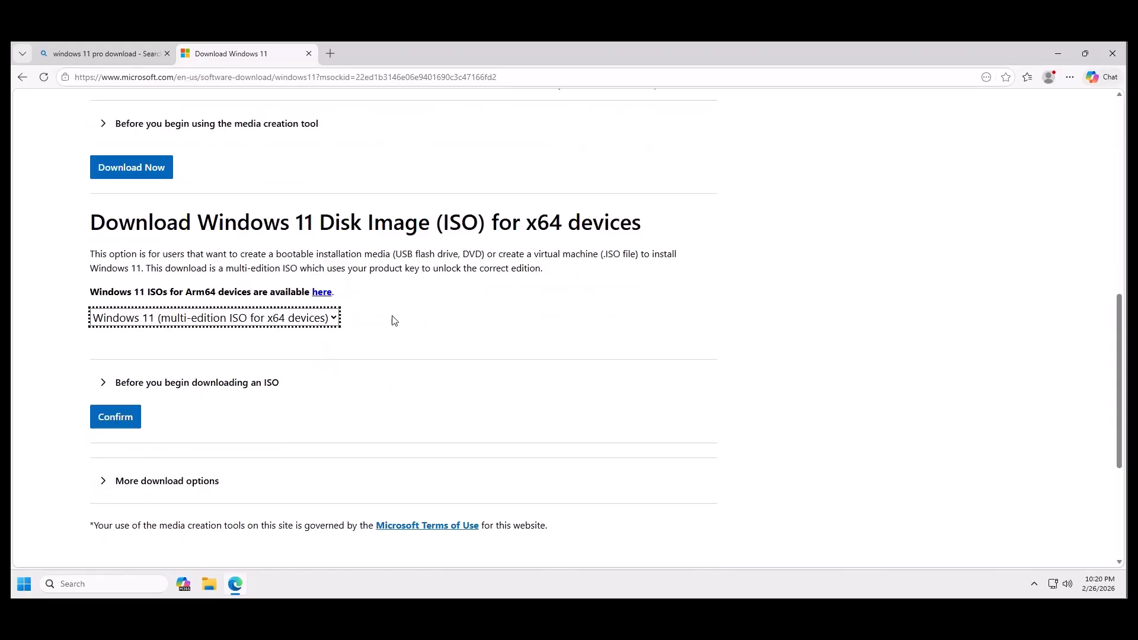
{"action": "left_click", "coordinate": [125, 299]}
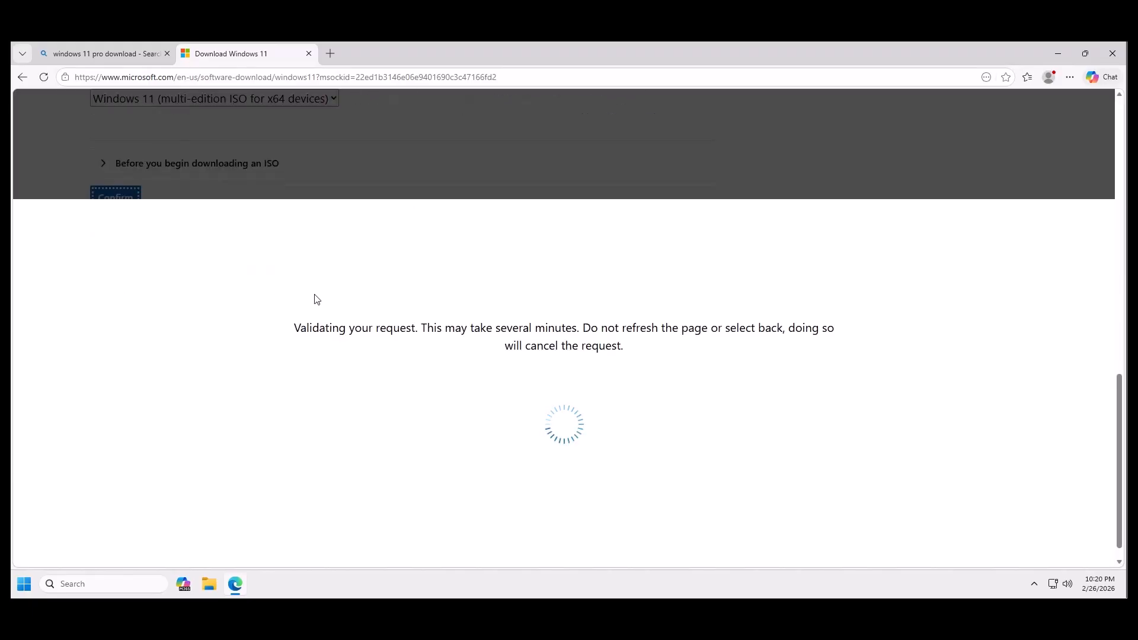
Confirm English (United States) as the product language, download the 64-bit ISO, and close the browser once the download finishes.
{"action": "left_click", "coordinate": [173, 326]}
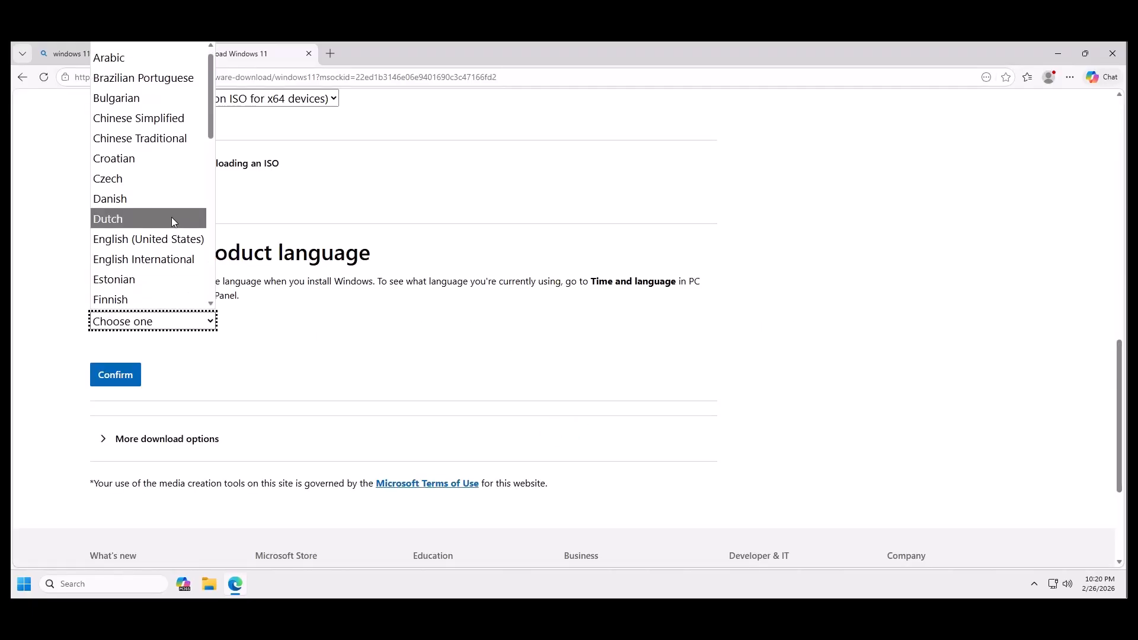
{"action": "left_click", "coordinate": [151, 239]}
{"action": "left_click", "coordinate": [112, 375]}
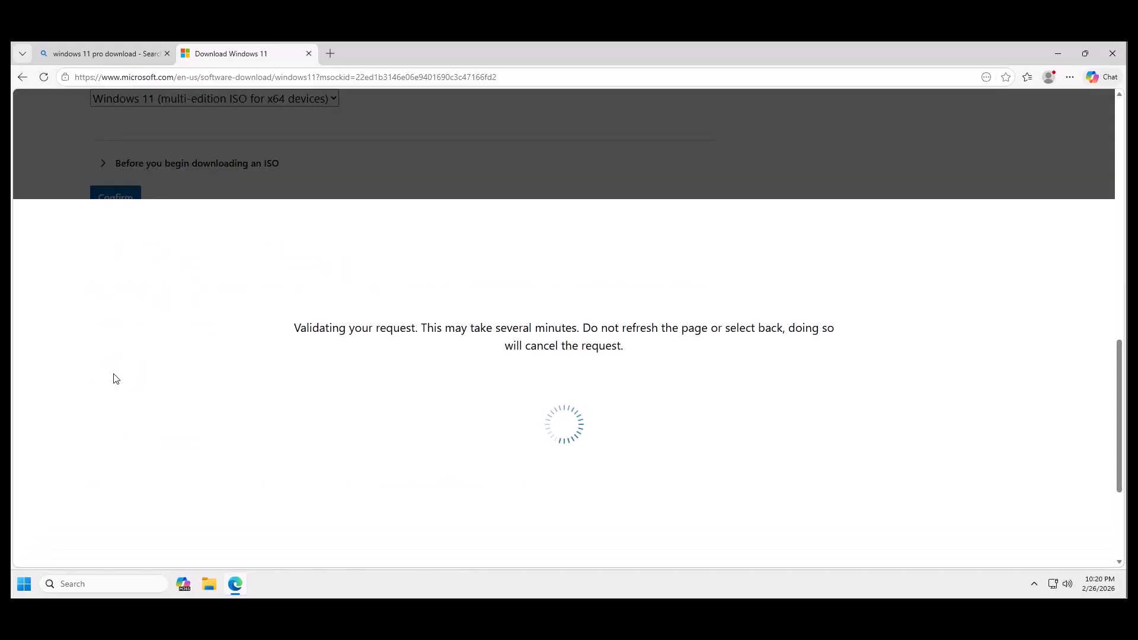
{"action": "scroll", "coordinate": [290, 355], "scroll_direction": "down", "scroll_amount": 2}
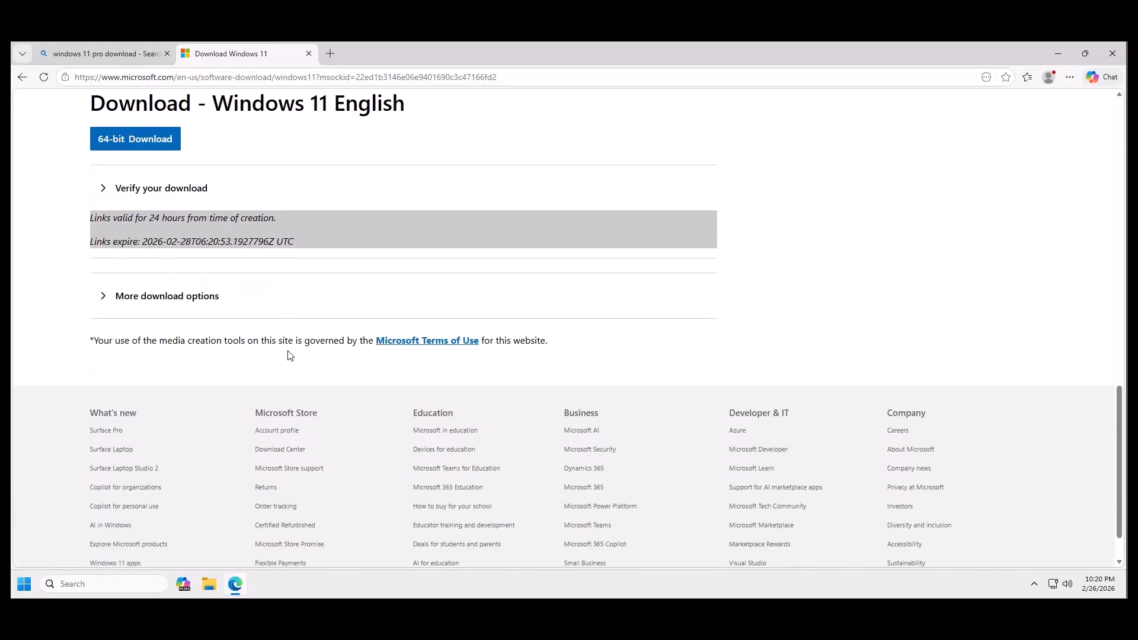
{"action": "left_click", "coordinate": [139, 143]}
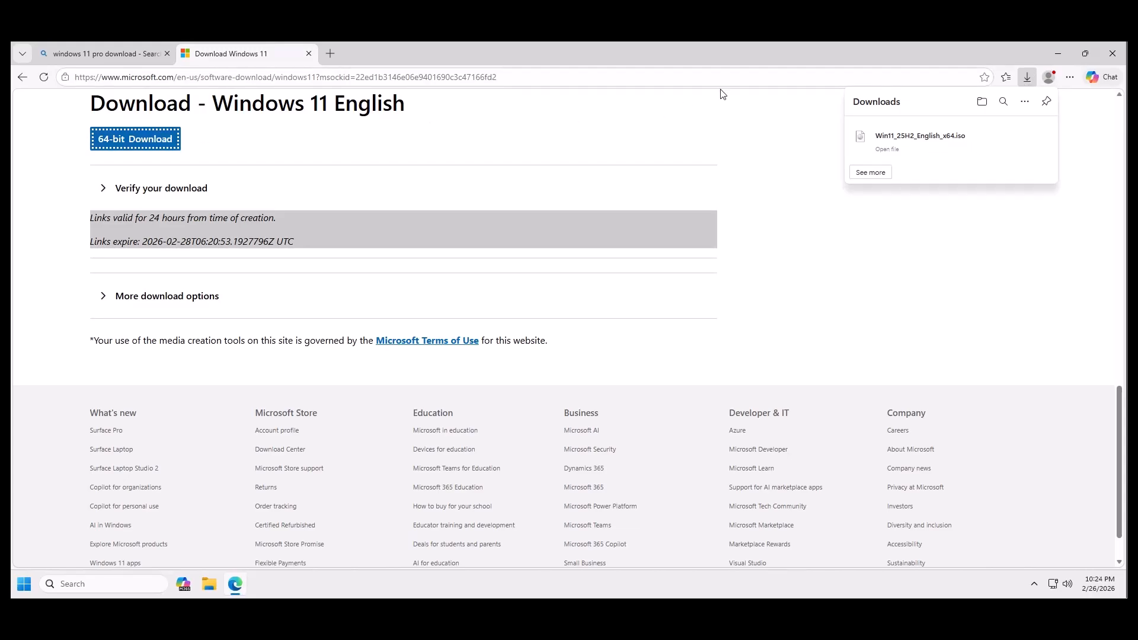
{"action": "left_click", "coordinate": [1113, 54]}
{"action": "left_click", "coordinate": [1113, 53]}
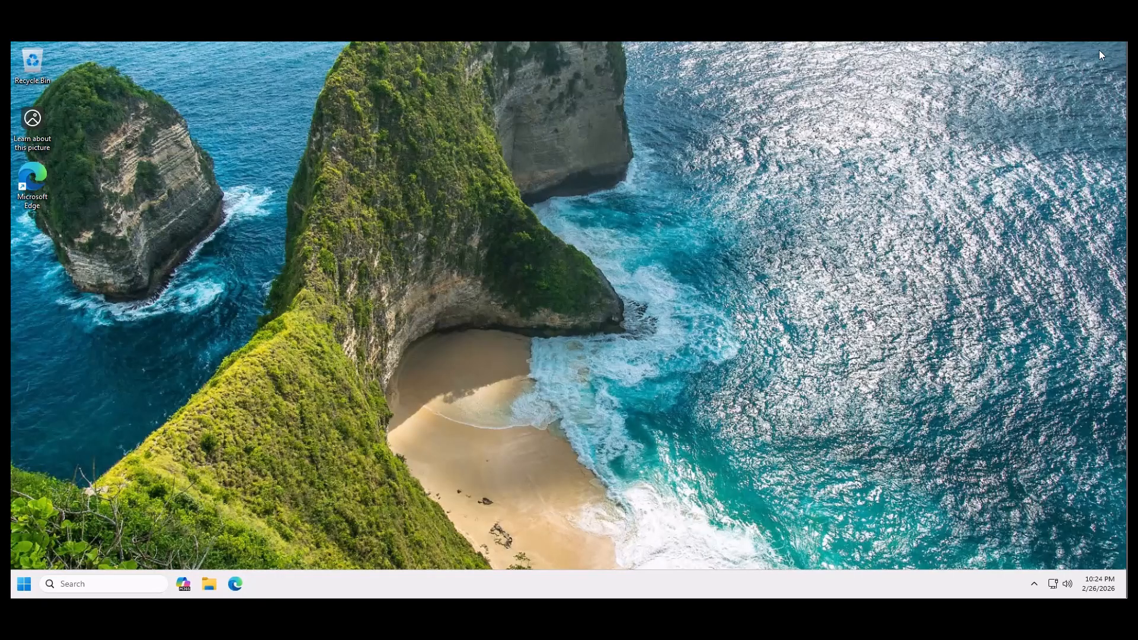
Open This PC in File Explorer and check for the connected USB drive.
{"action": "left_click", "coordinate": [210, 590]}
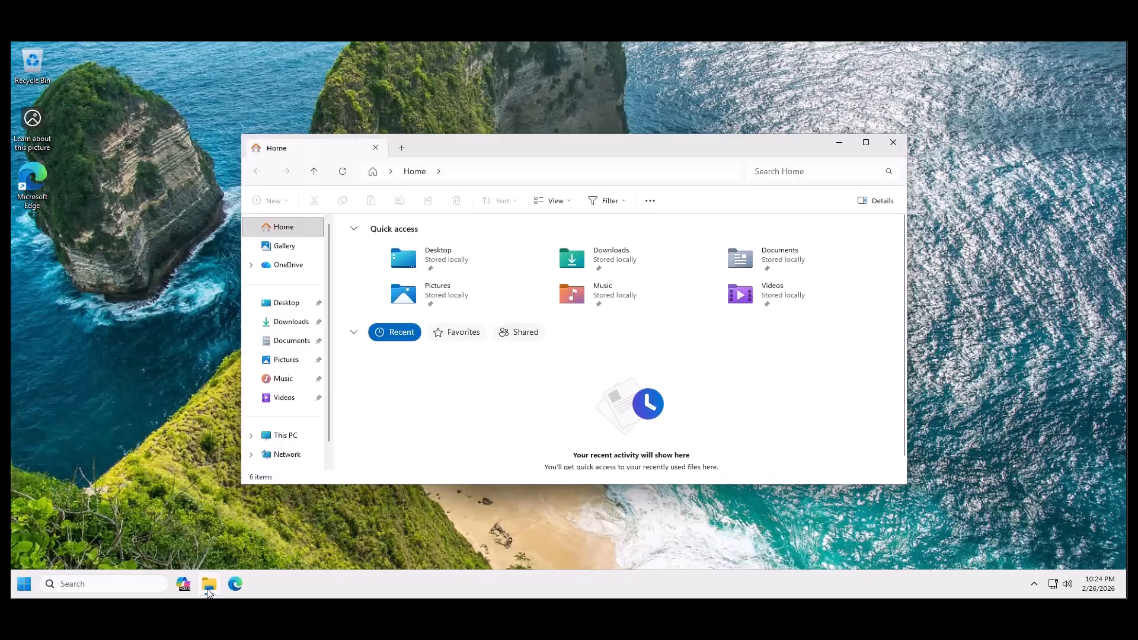
{"action": "left_click", "coordinate": [285, 435]}
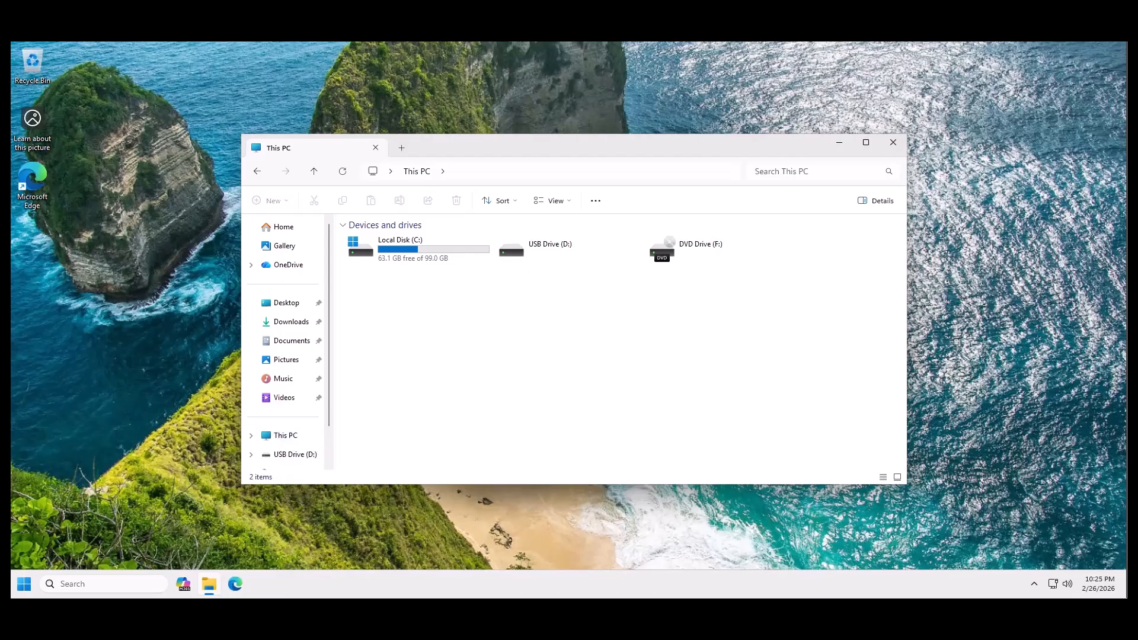
{"action": "left_click", "coordinate": [541, 252]}
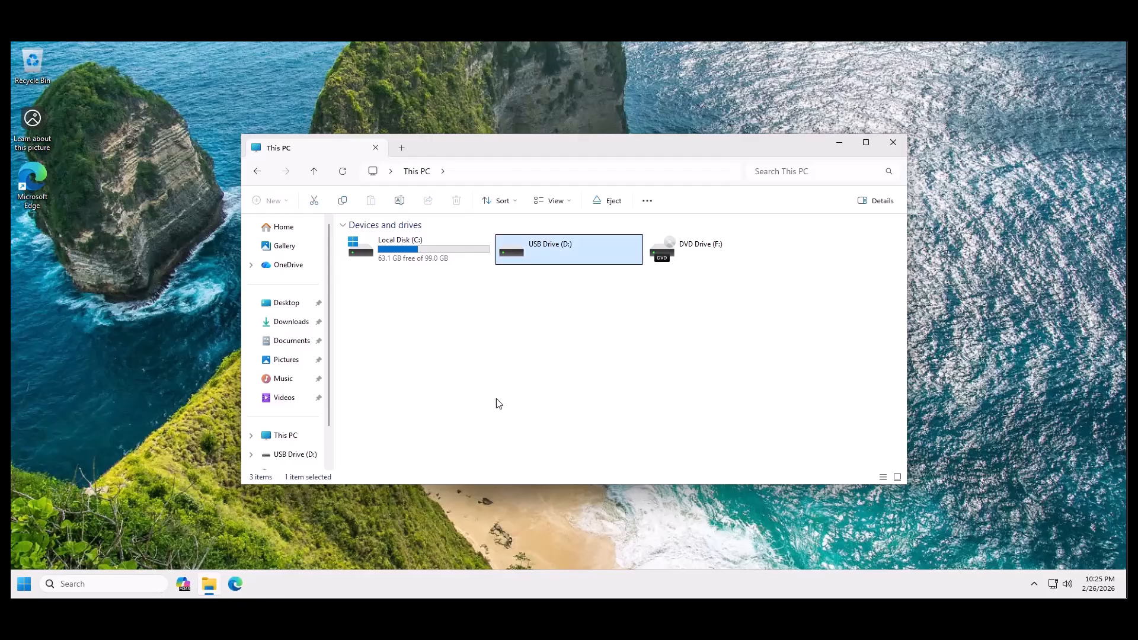
Launch rufus-4.13p from the Downloads folder, allow it to make changes to the device, and decline online update checks.
{"action": "left_click", "coordinate": [284, 322]}
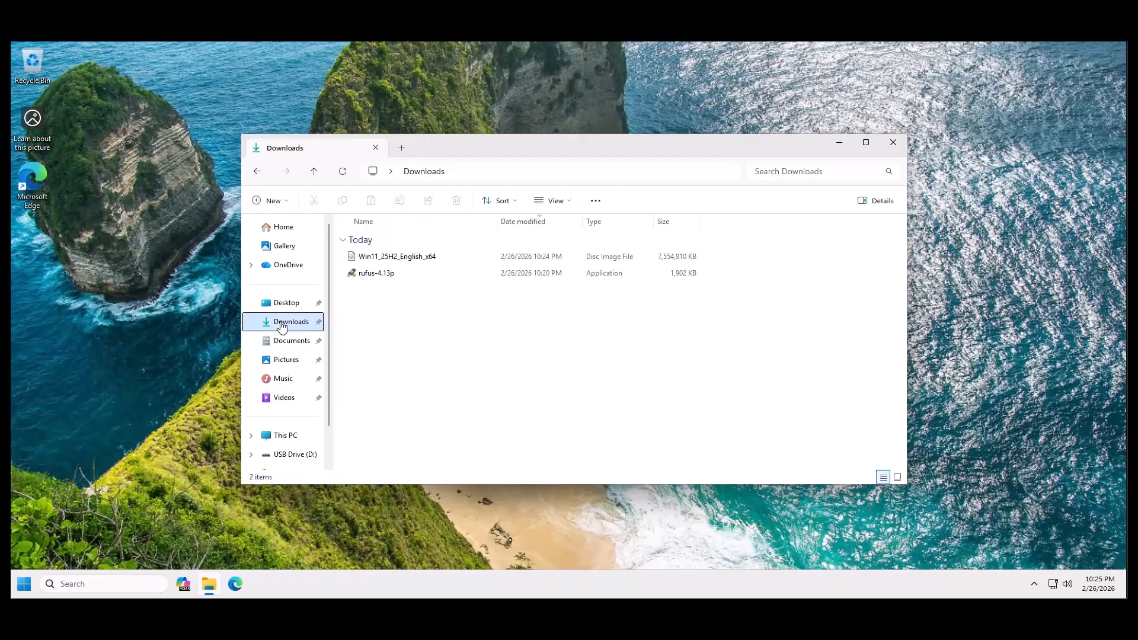
{"action": "double_click", "coordinate": [368, 274]}
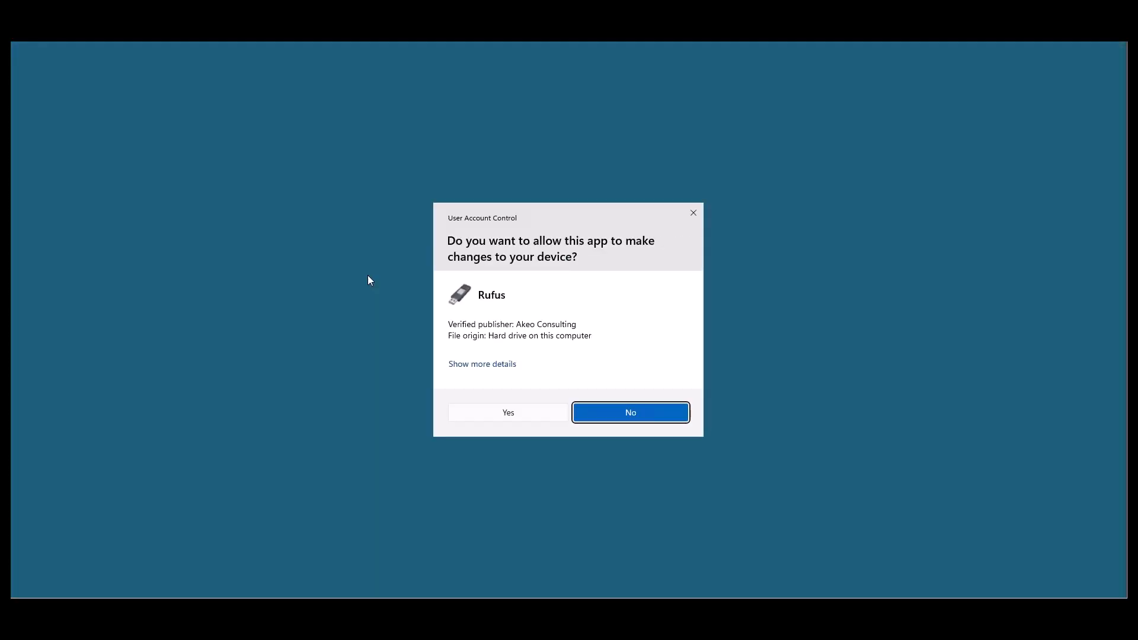
{"action": "left_click", "coordinate": [500, 418]}
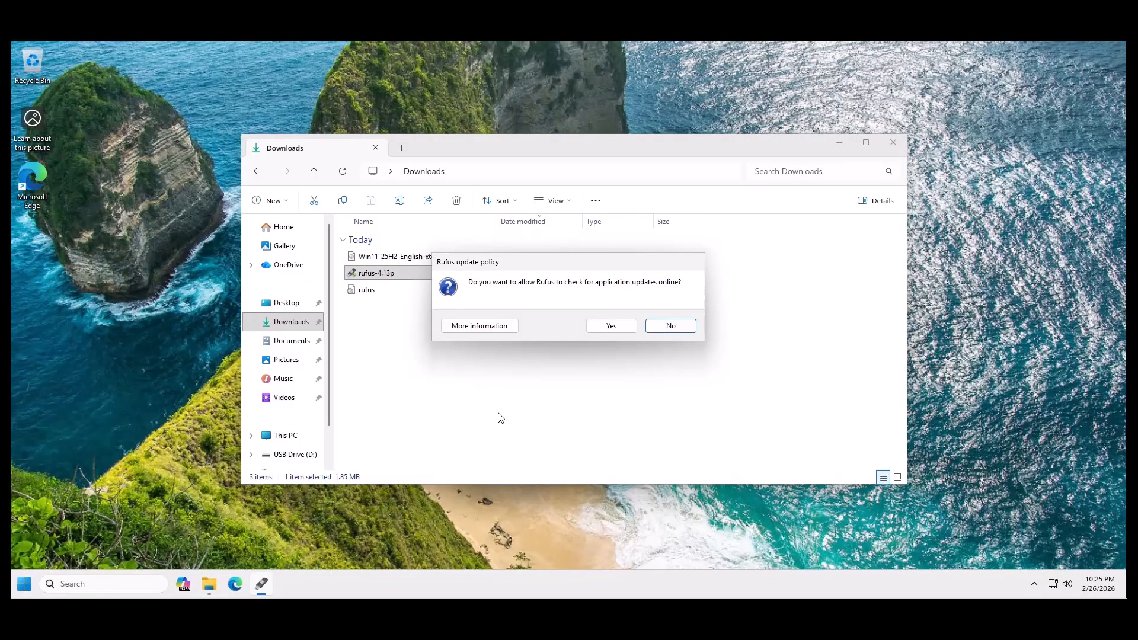
{"action": "left_click", "coordinate": [669, 325]}
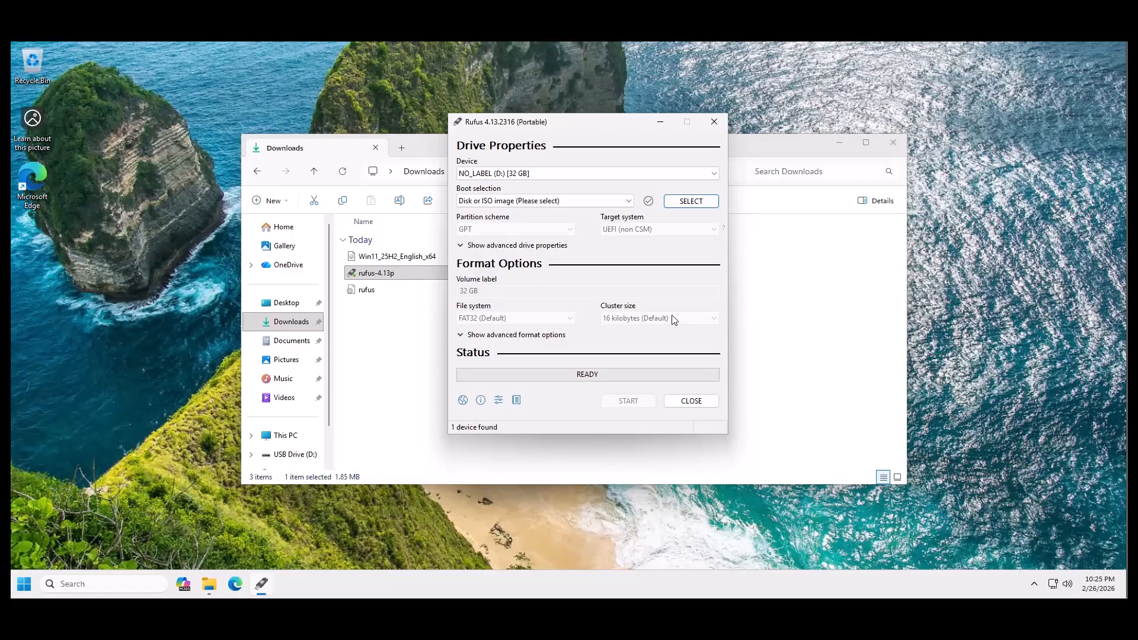
Keep the 32 GB USB drive (D:) as the device and load Win11_25H2_English_x64.iso from Downloads as the boot image.
{"action": "left_click", "coordinate": [562, 174]}
{"action": "left_click", "coordinate": [561, 173]}
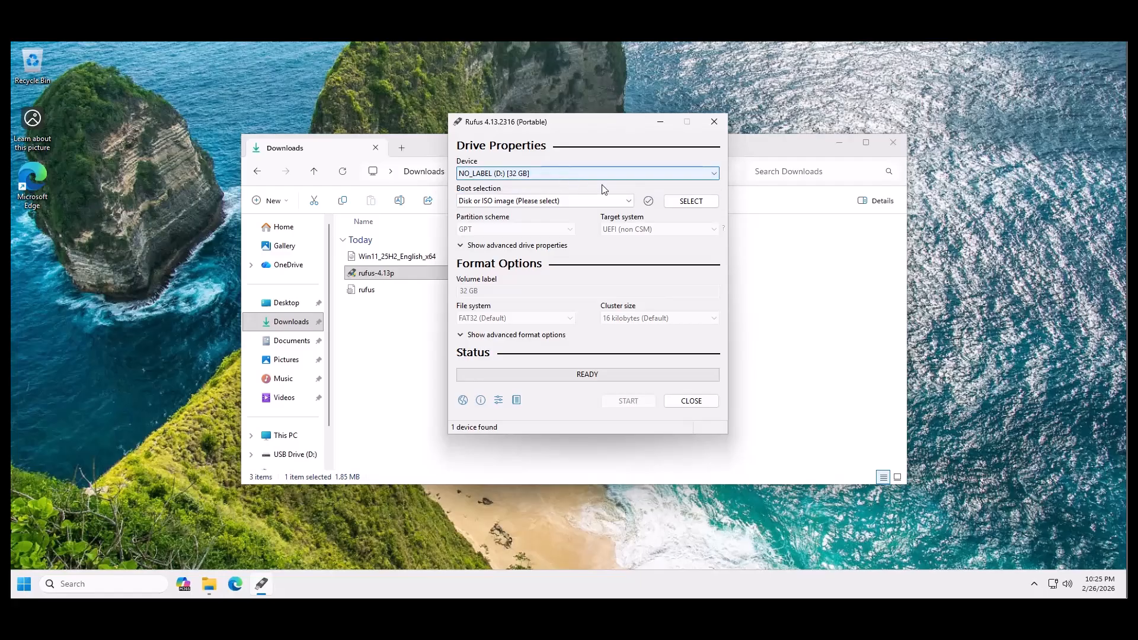
{"action": "left_click", "coordinate": [627, 202]}
{"action": "left_click", "coordinate": [628, 204]}
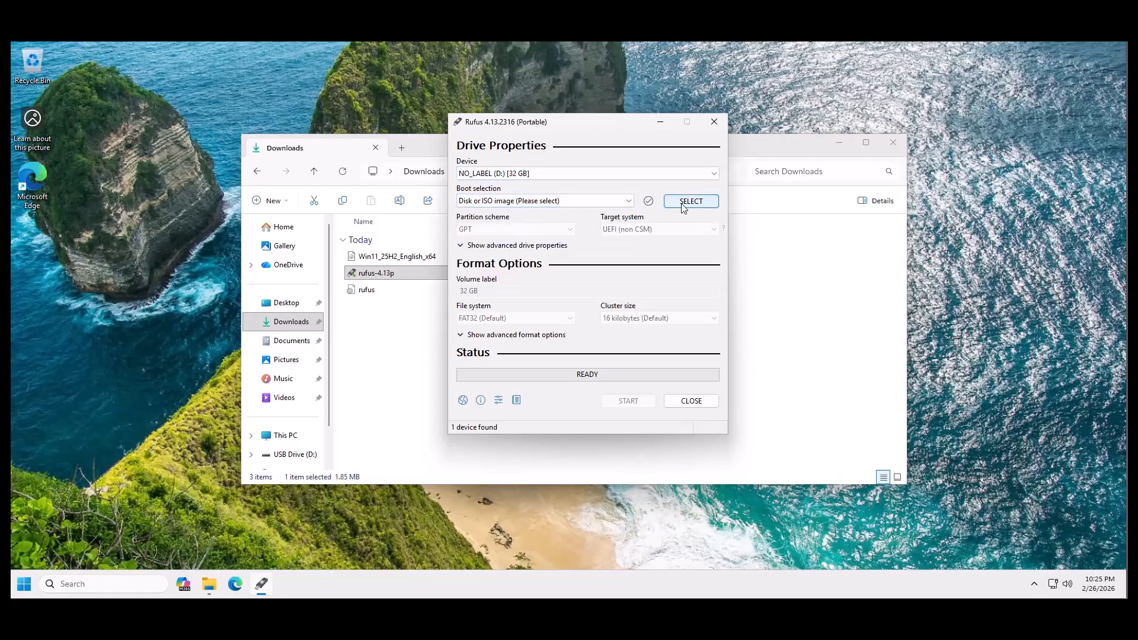
{"action": "left_click", "coordinate": [689, 203]}
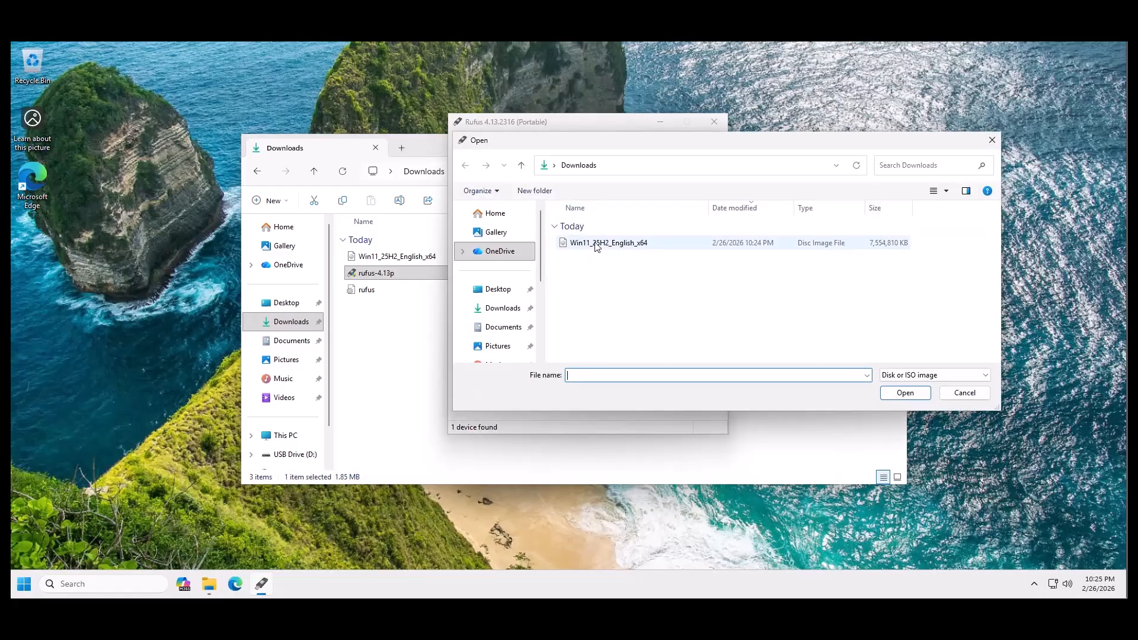
{"action": "left_click", "coordinate": [597, 245]}
{"action": "left_click", "coordinate": [905, 393]}
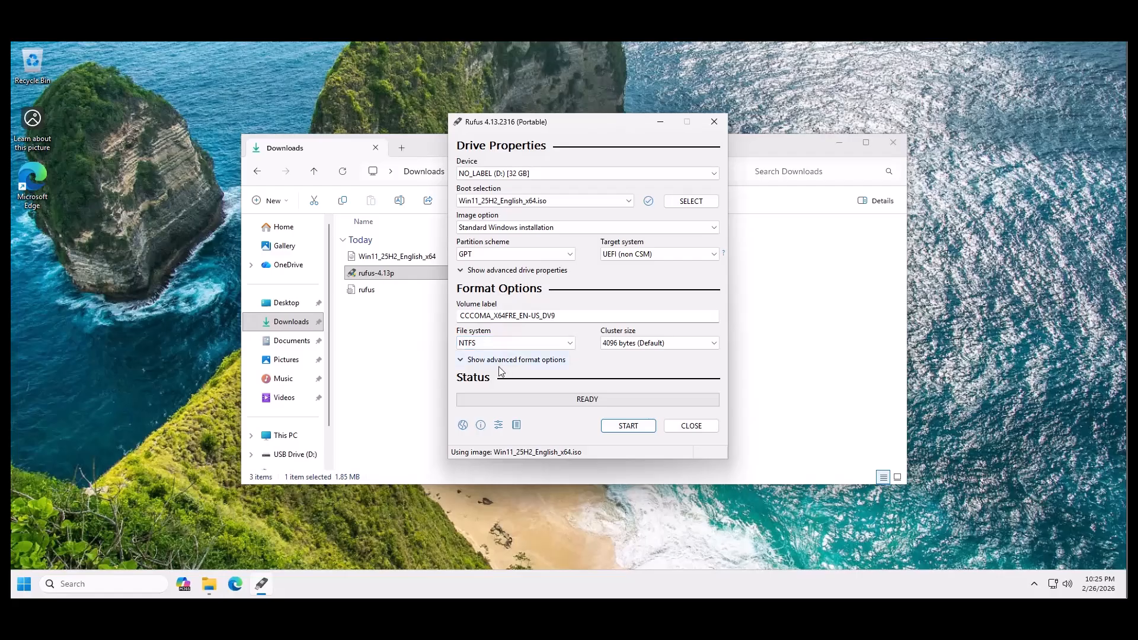
Write the image to the USB drive with the 4GB+ RAM, Secure Boot, TPM 2.0 and online Microsoft account requirements removed, and close Rufus.
{"action": "left_click", "coordinate": [460, 359]}
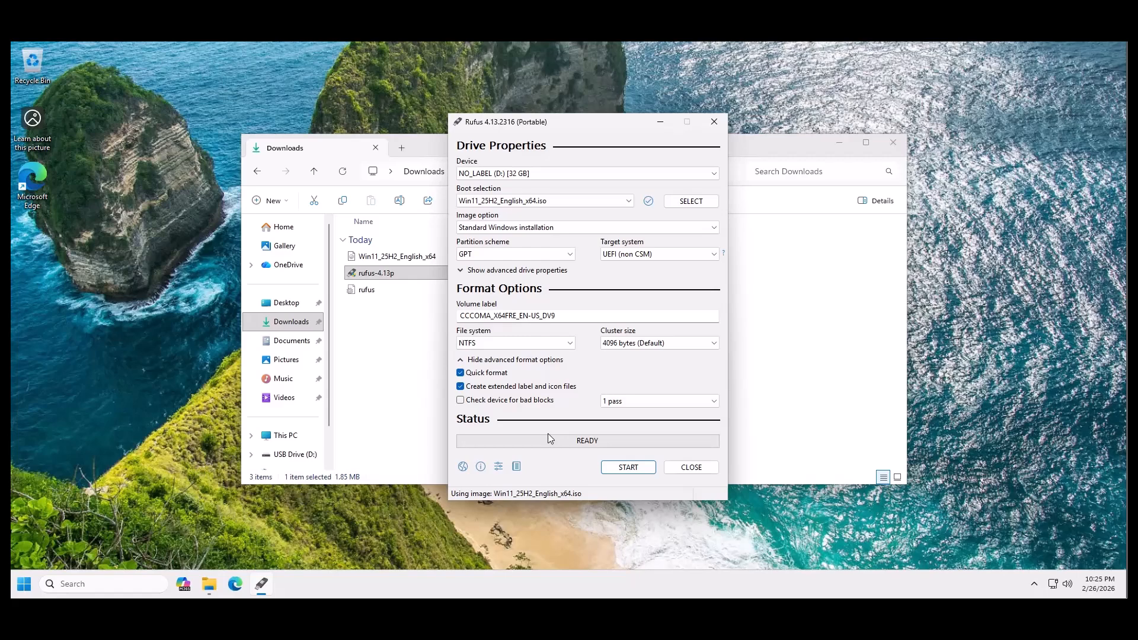
{"action": "left_click", "coordinate": [629, 468]}
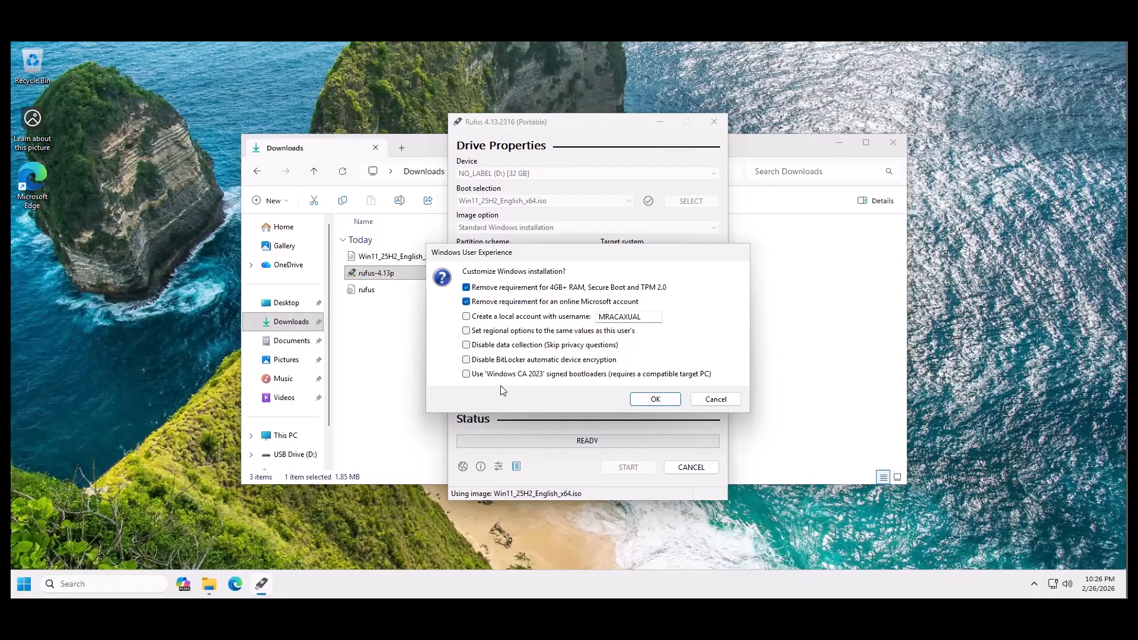
{"action": "left_click", "coordinate": [647, 401]}
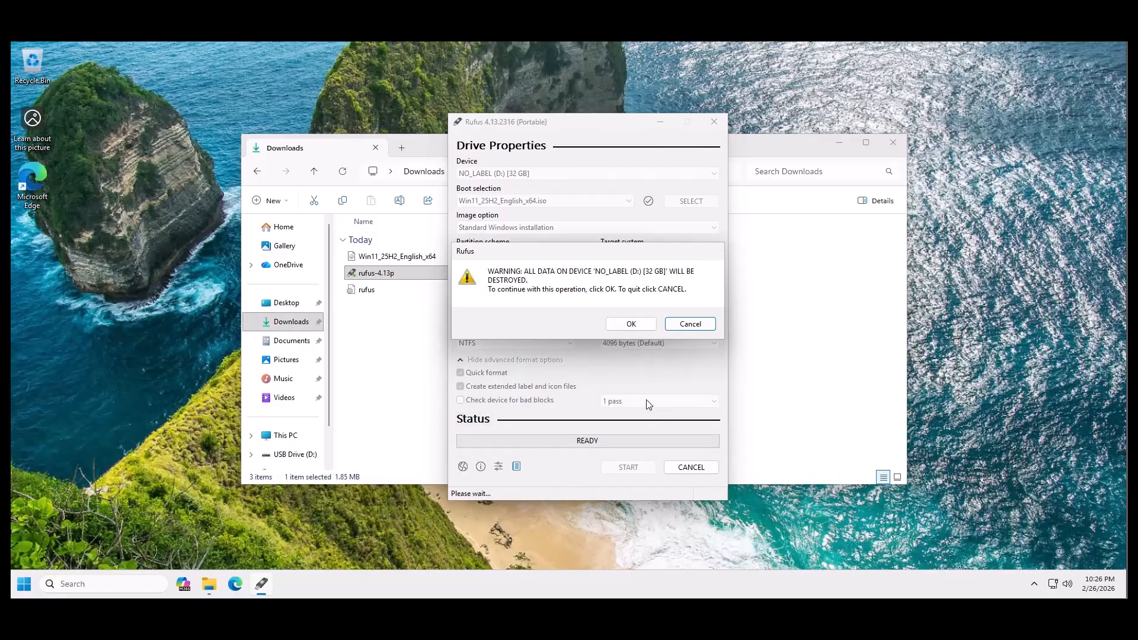
{"action": "left_click", "coordinate": [637, 323]}
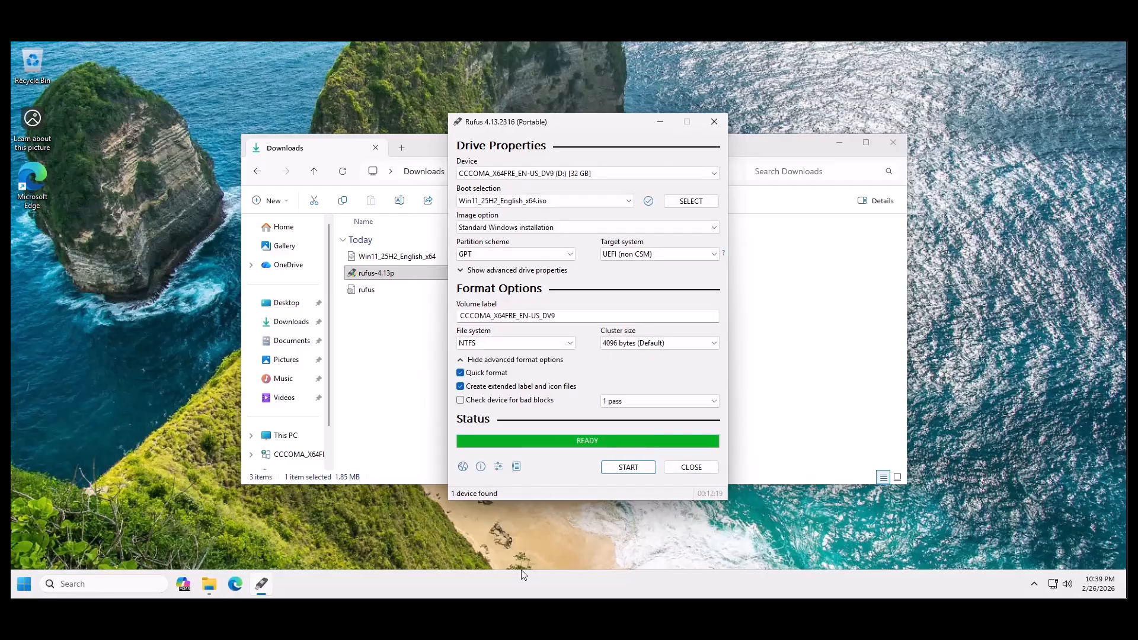
{"action": "left_click", "coordinate": [692, 469]}
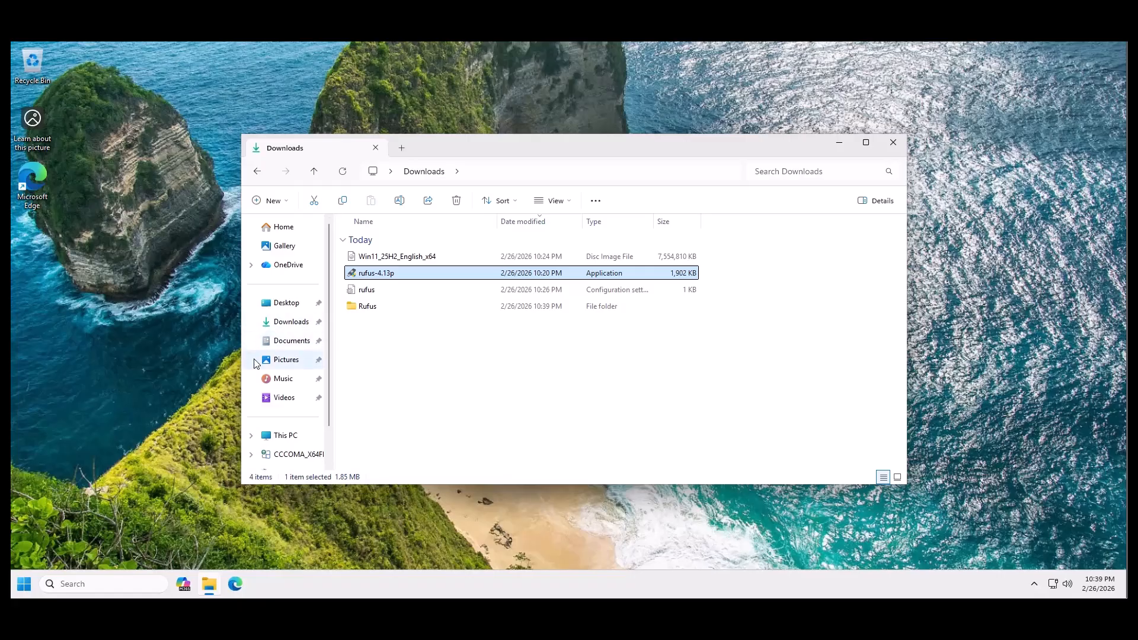
Examine the USB drive's partitions in Disk Management through Computer Management, and close Computer Management and File Explorer.
{"action": "left_click", "coordinate": [293, 438]}
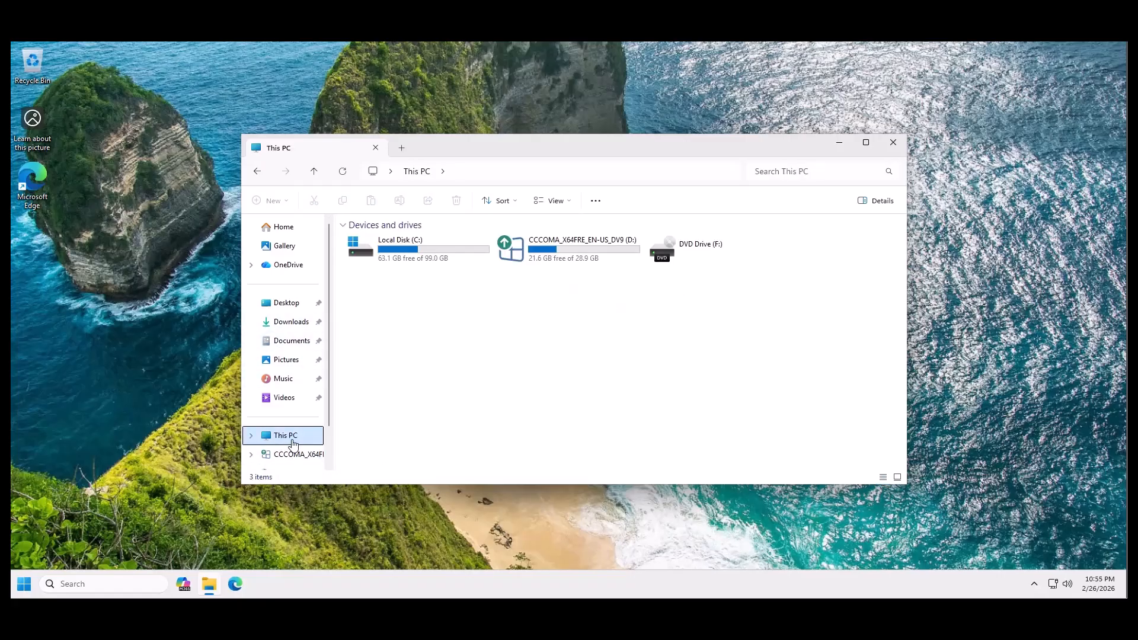
{"action": "right_click", "coordinate": [294, 444]}
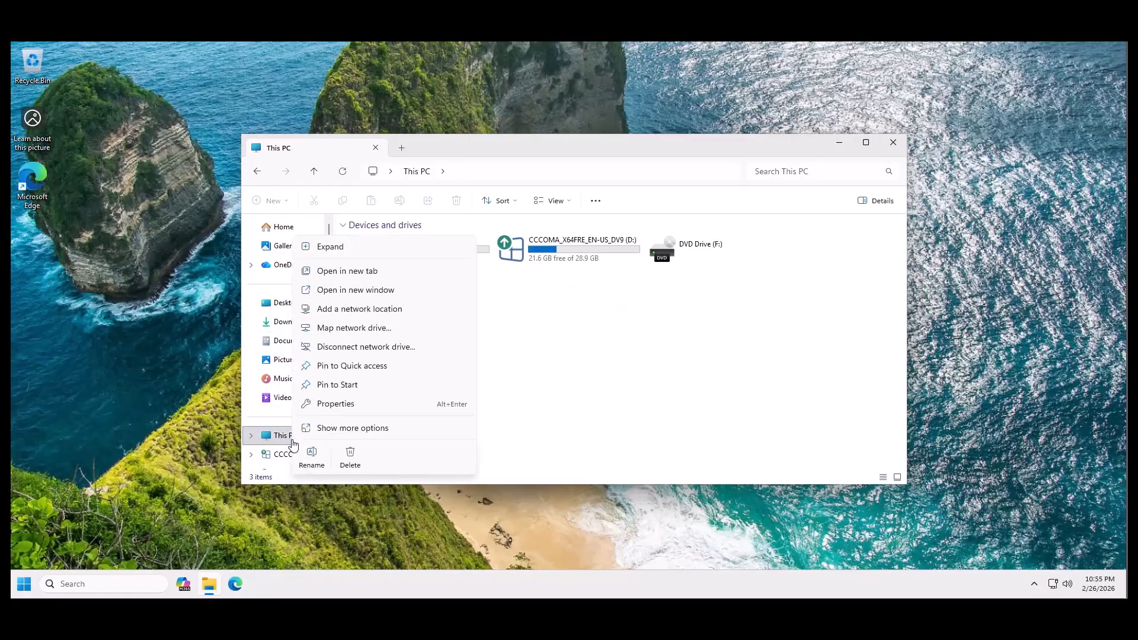
{"action": "left_click", "coordinate": [346, 431]}
{"action": "left_click", "coordinate": [355, 274]}
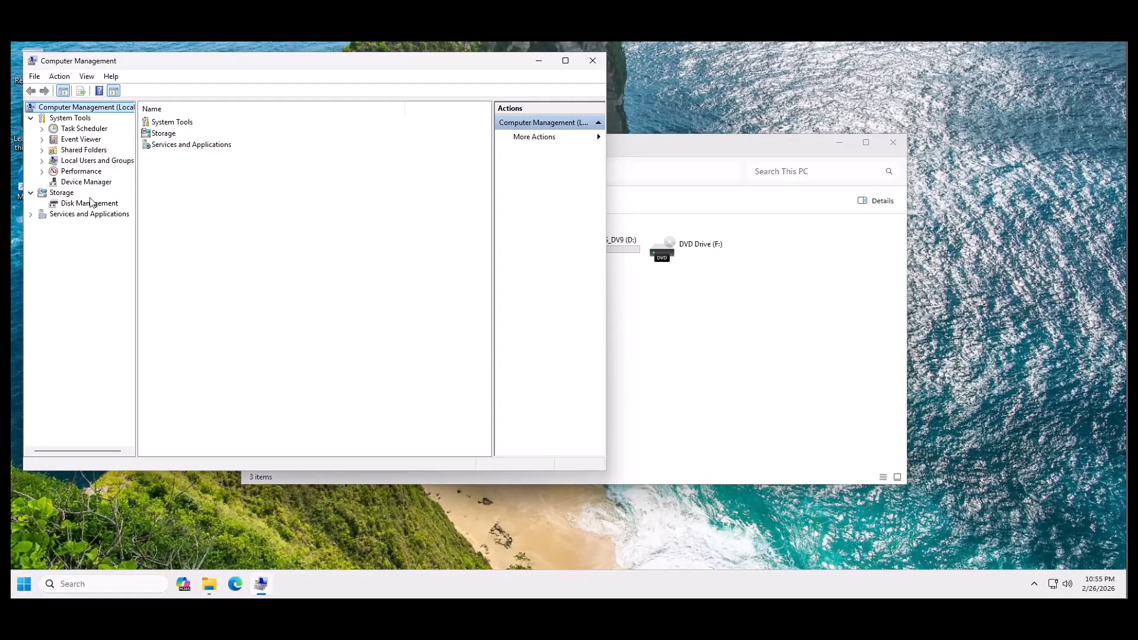
{"action": "left_click", "coordinate": [83, 205]}
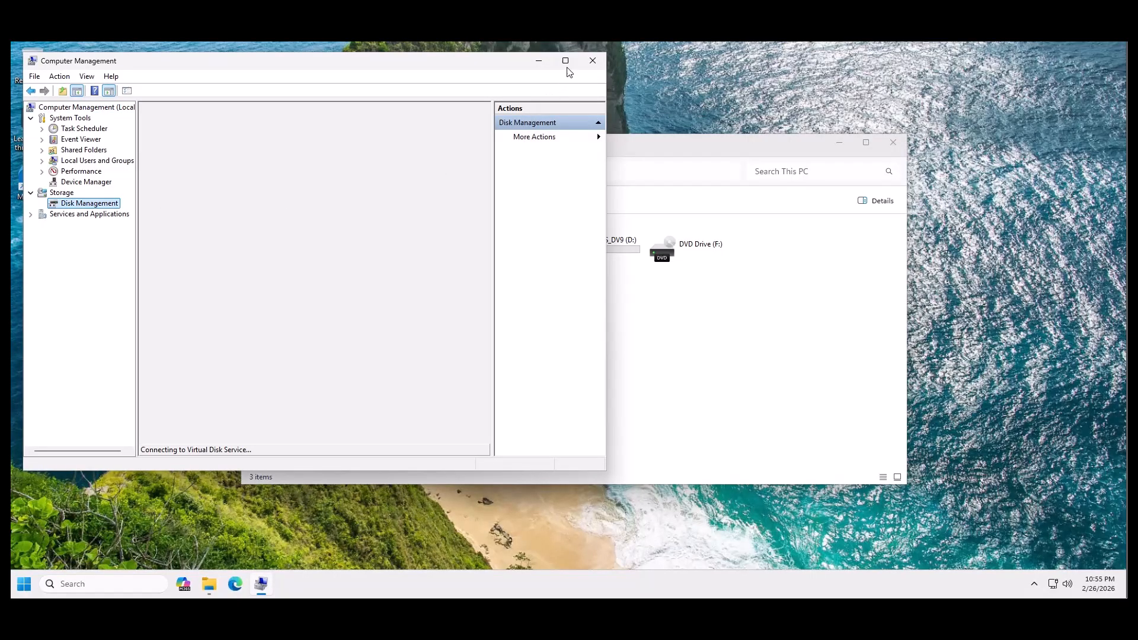
{"action": "double_click", "coordinate": [568, 68]}
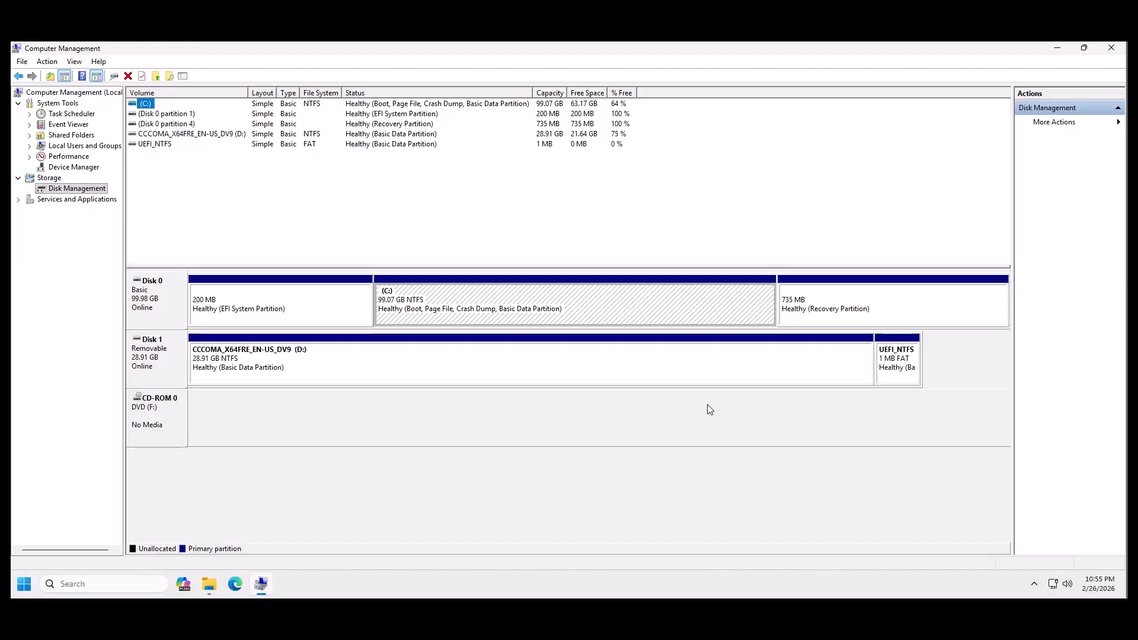
{"action": "left_click", "coordinate": [1109, 51]}
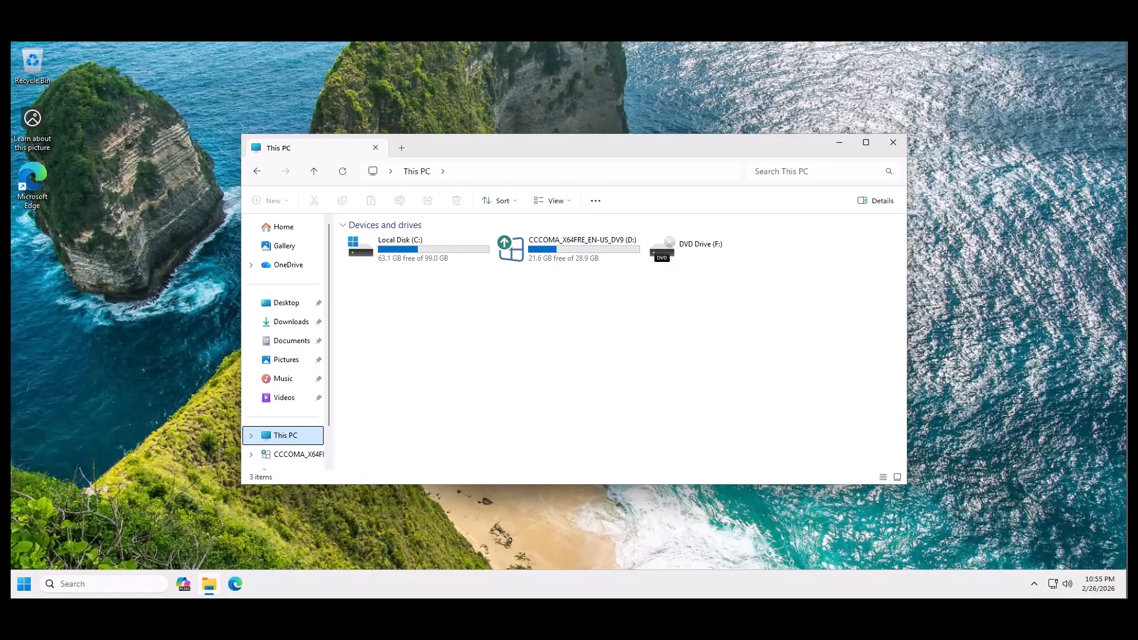
{"action": "left_click", "coordinate": [904, 146]}
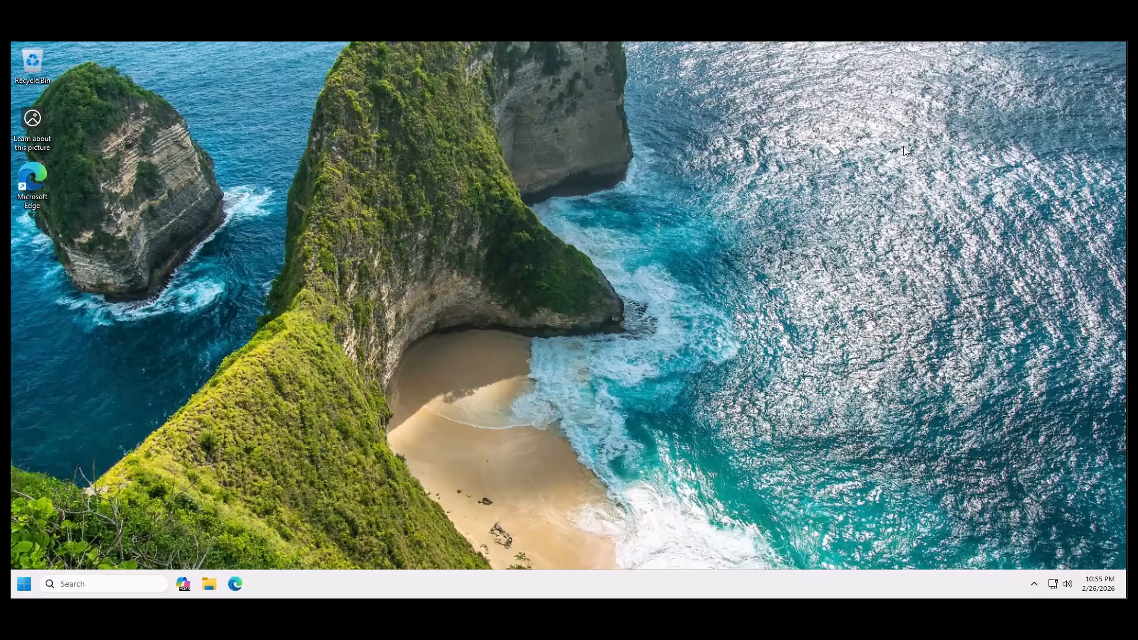